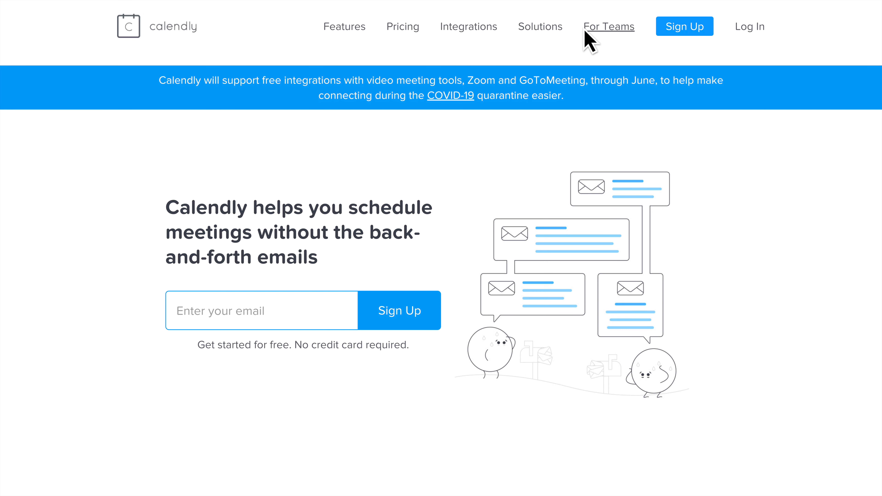
Sign up for a free account with a password instead of Office 365, entering the e-mail address, full name and account password.
{"action": "left_click", "coordinate": [699, 34]}
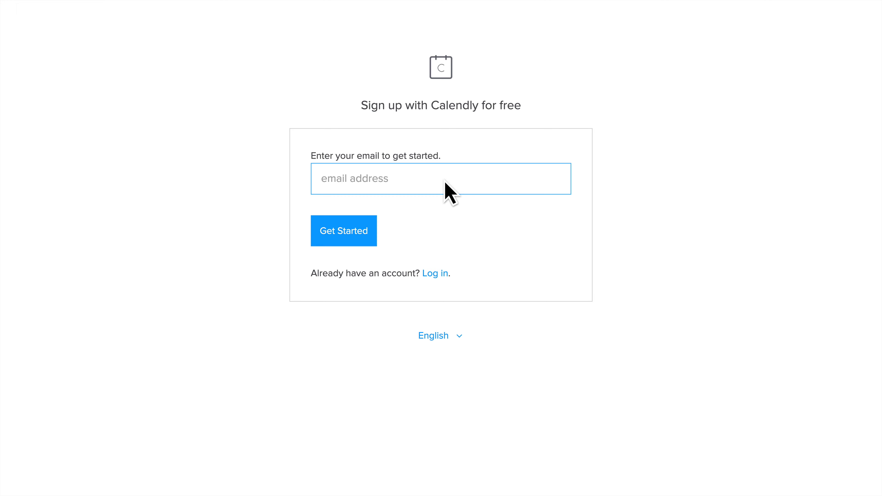
{"action": "key", "text": "super+v"}
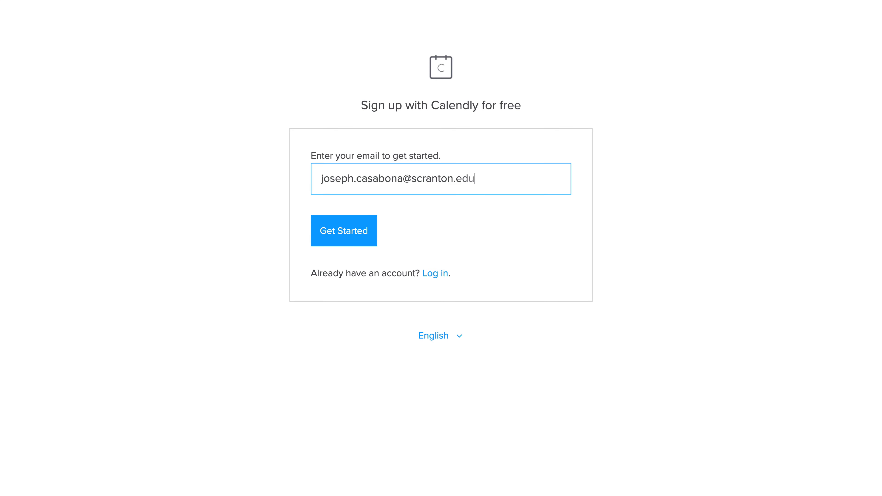
{"action": "left_click", "coordinate": [352, 238]}
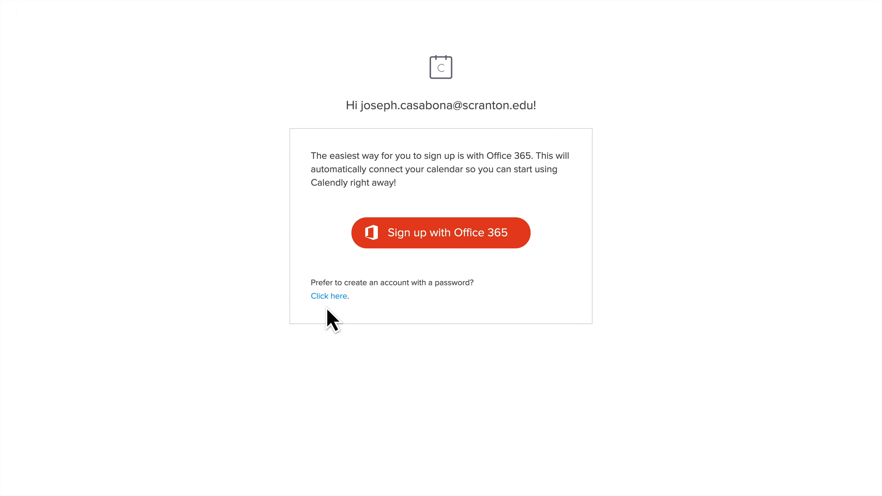
{"action": "left_click", "coordinate": [336, 304]}
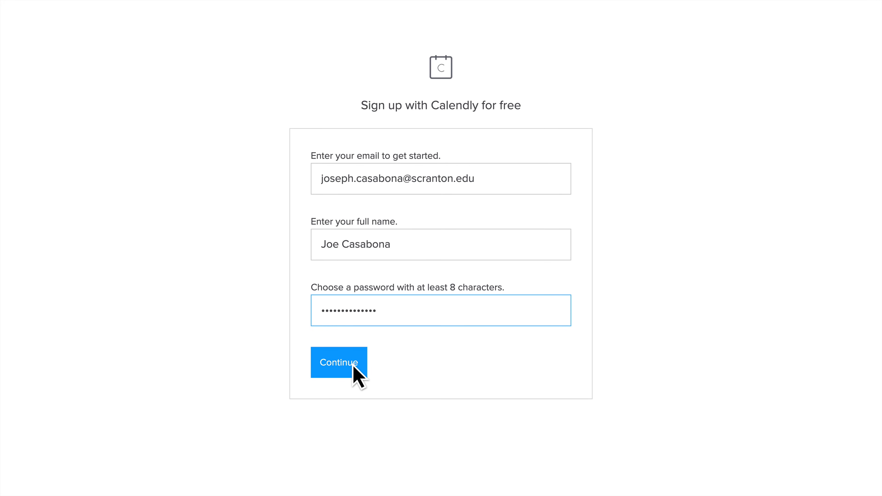
{"action": "left_click", "coordinate": [354, 355]}
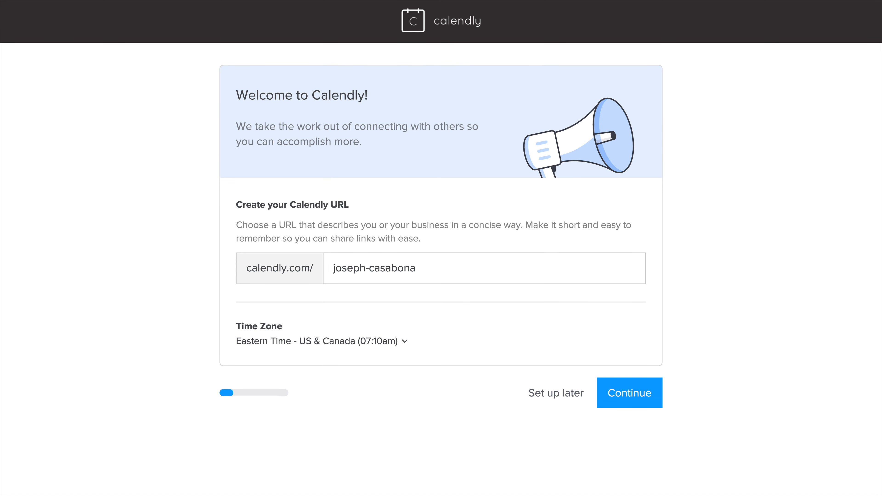
Set the Calendly URL to "prof-" followed by the account holder's surname and continue the setup.
{"action": "left_click", "coordinate": [419, 278]}
{"action": "left_click_drag", "start_coordinate": [429, 280], "coordinate": [327, 272]}
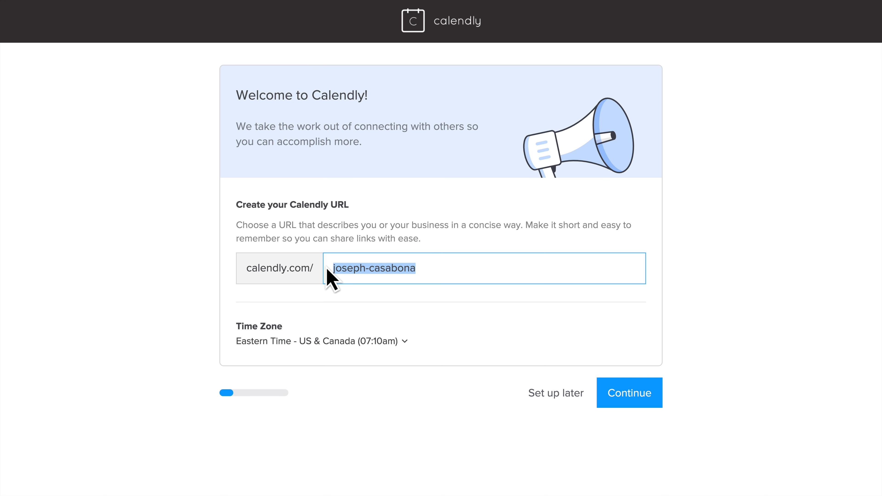
{"action": "type", "text": "prof-"}
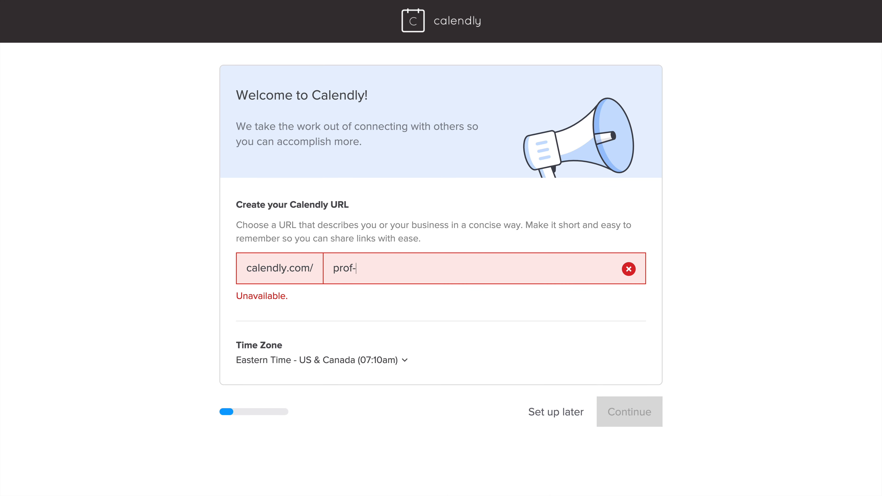
{"action": "type", "text": "casabona"}
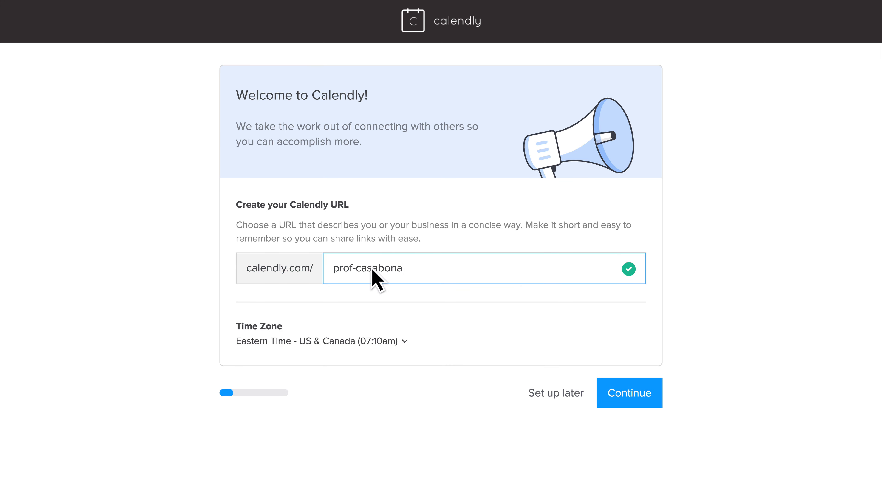
{"action": "left_click", "coordinate": [690, 316]}
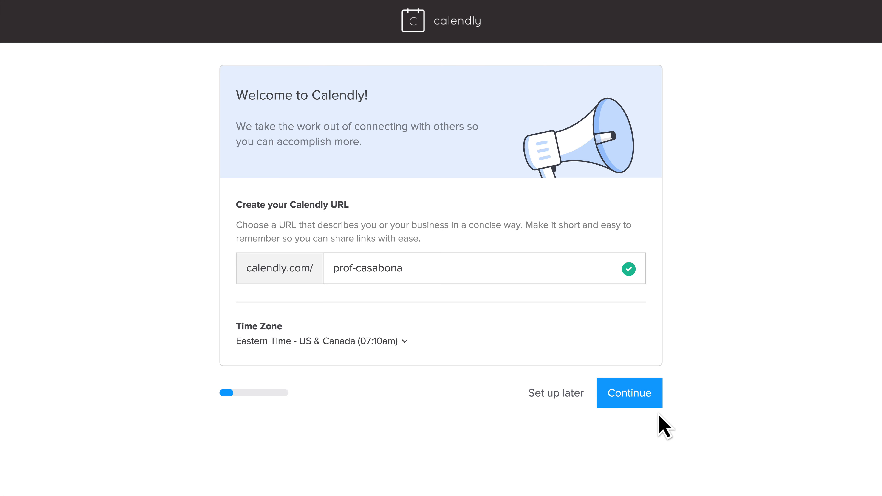
{"action": "left_click", "coordinate": [652, 401]}
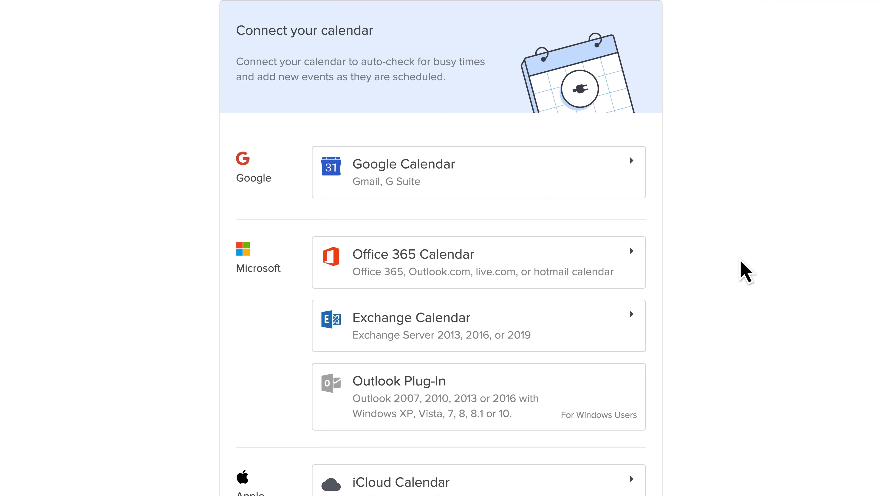
Connect Google Calendar through the listed Google account and accept the proposed conflict-check and event calendars.
{"action": "scroll", "coordinate": [741, 261], "scroll_direction": "down", "scroll_amount": 3}
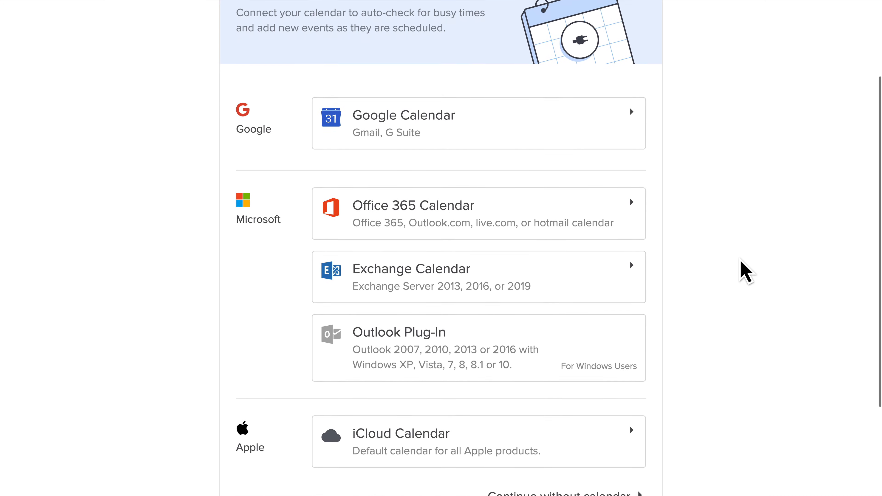
{"action": "scroll", "coordinate": [741, 262], "scroll_direction": "up", "scroll_amount": 1}
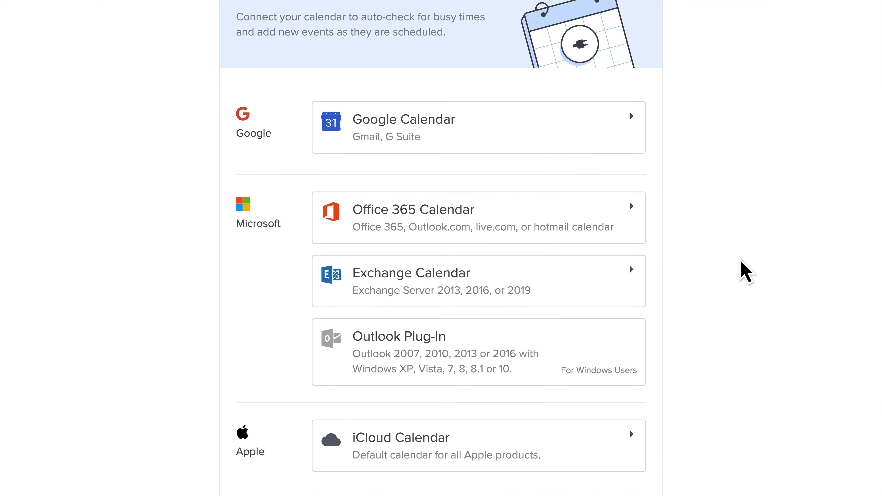
{"action": "scroll", "coordinate": [741, 262], "scroll_direction": "down", "scroll_amount": 3}
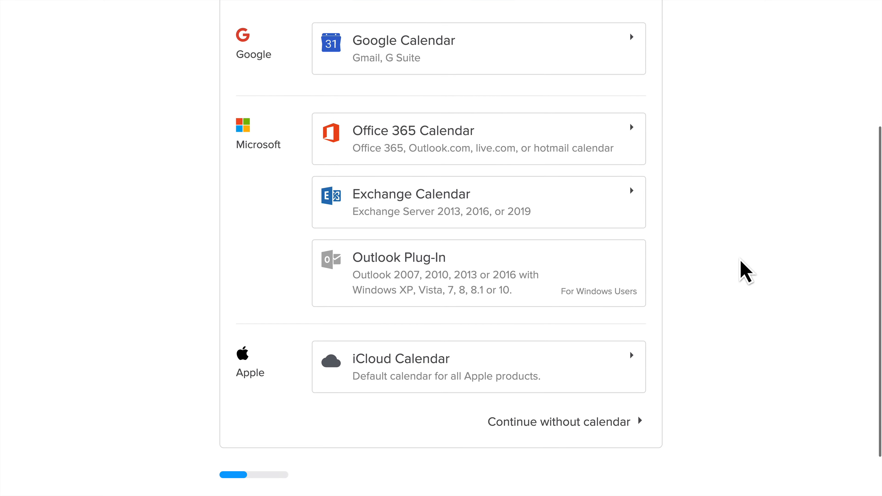
{"action": "scroll", "coordinate": [741, 262], "scroll_direction": "up", "scroll_amount": 3}
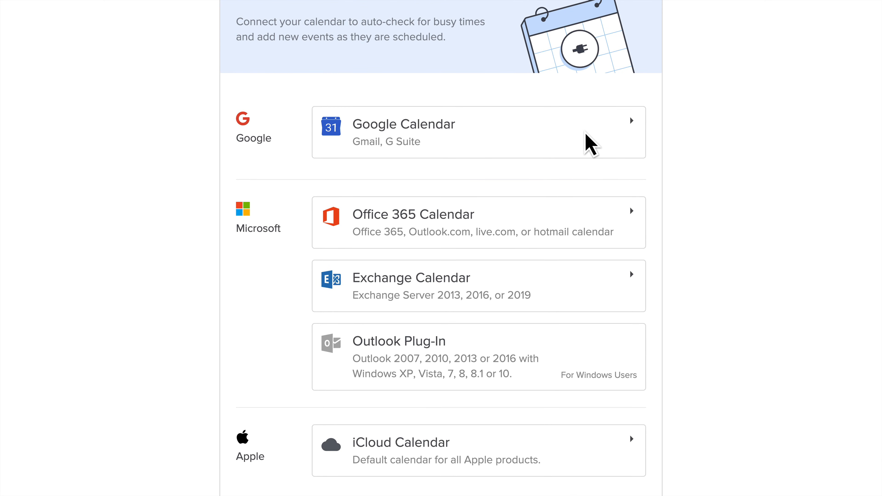
{"action": "left_click", "coordinate": [586, 134]}
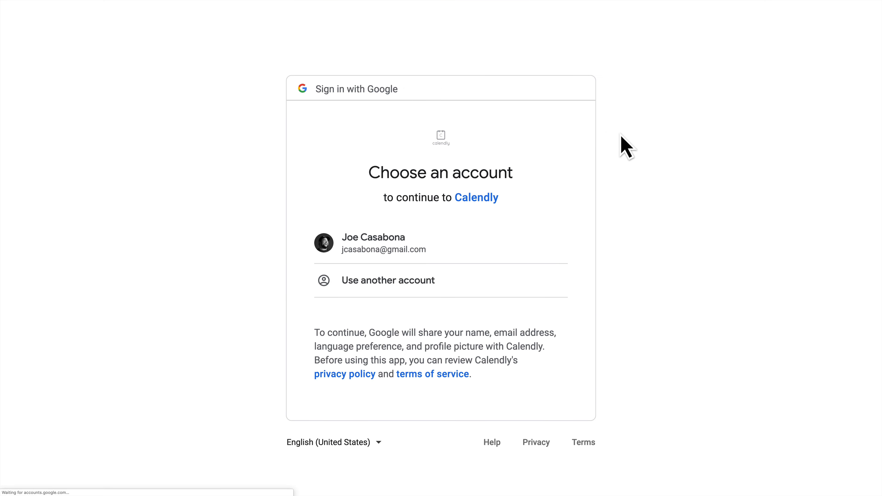
{"action": "left_click", "coordinate": [405, 244]}
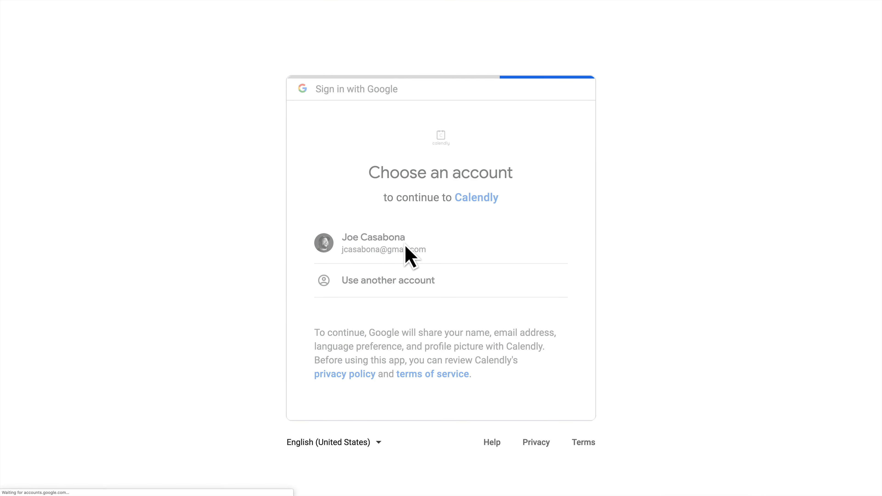
{"action": "left_click", "coordinate": [535, 443]}
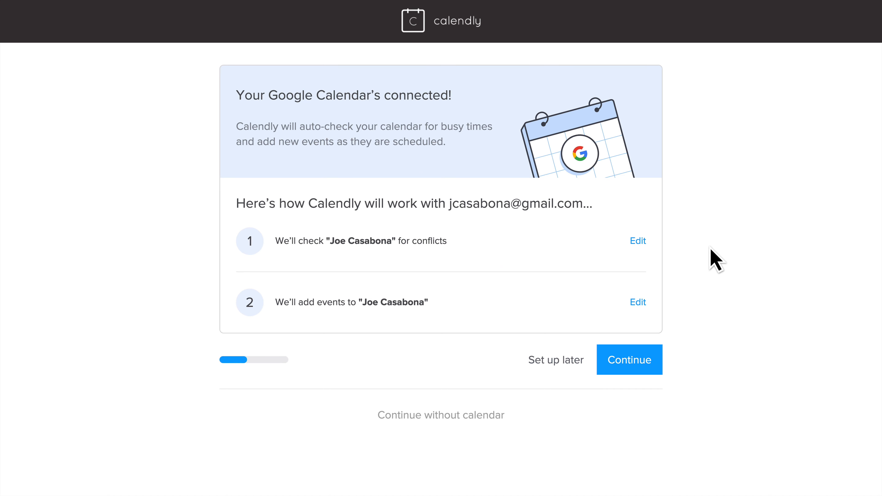
{"action": "left_click", "coordinate": [652, 364]}
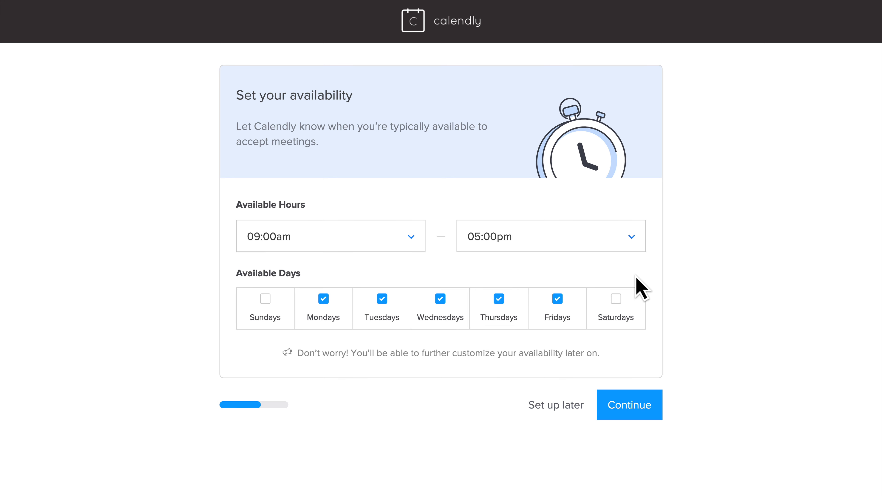
Set the end of the available hours to 12:00pm.
{"action": "left_click", "coordinate": [544, 247]}
{"action": "left_click", "coordinate": [546, 267]}
{"action": "left_click", "coordinate": [544, 249]}
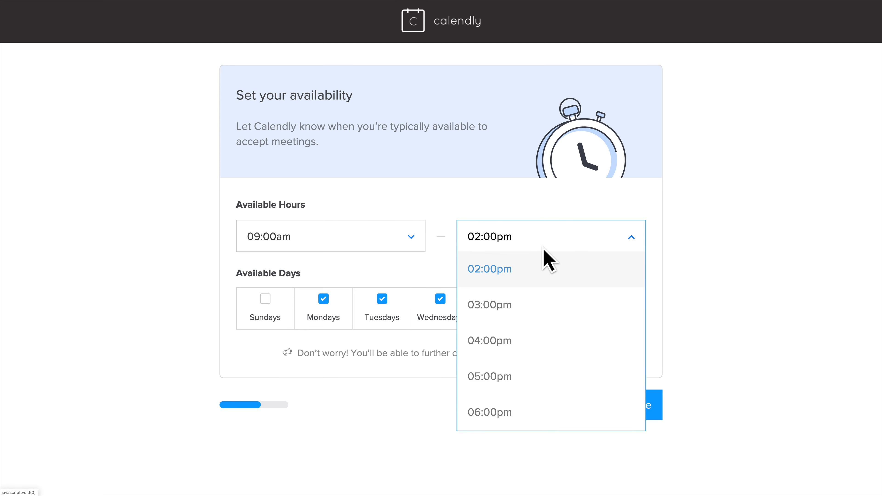
{"action": "scroll", "coordinate": [536, 315], "scroll_direction": "up", "scroll_amount": 5}
{"action": "scroll", "coordinate": [536, 315], "scroll_direction": "down", "scroll_amount": 2}
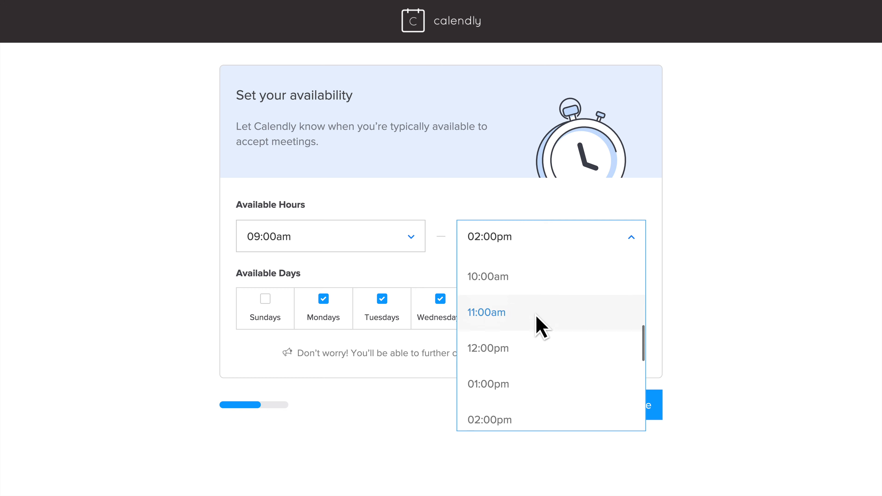
{"action": "left_click", "coordinate": [531, 337]}
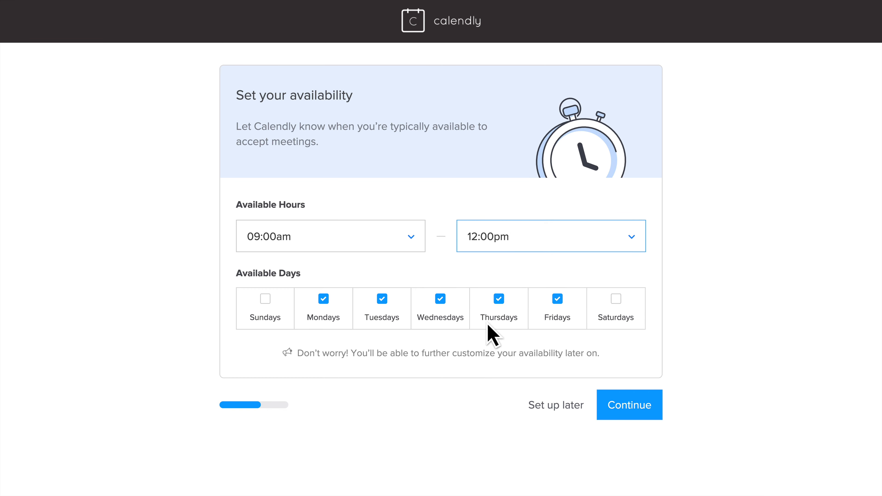
Exclude Tuesdays and Thursdays from the available days, and finish the setup with Education as the work role.
{"action": "left_click", "coordinate": [391, 309]}
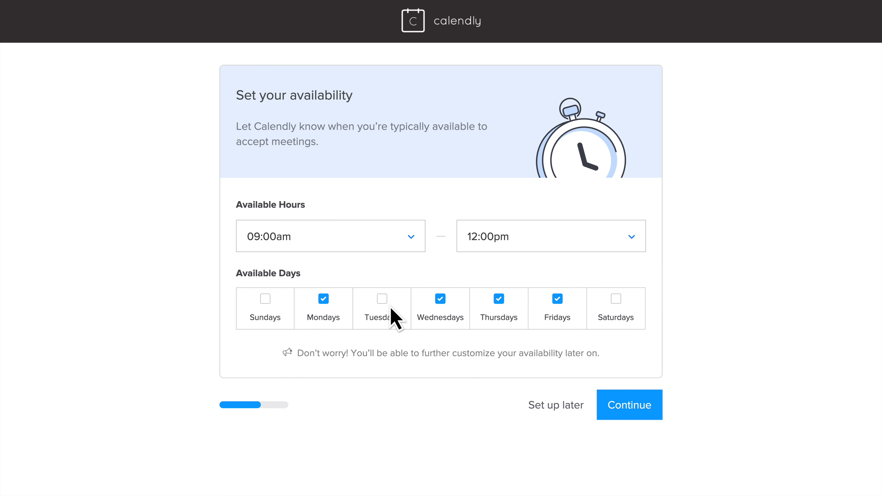
{"action": "left_click", "coordinate": [508, 322]}
{"action": "left_click", "coordinate": [642, 423]}
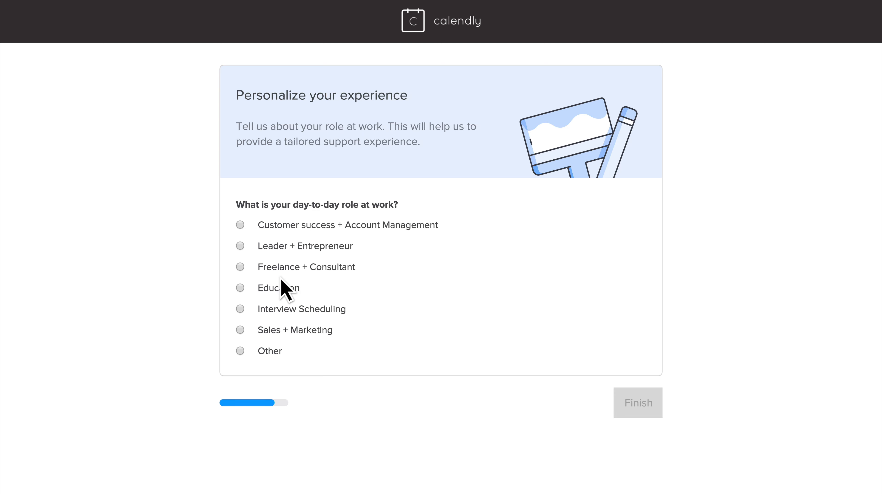
{"action": "left_click", "coordinate": [277, 288]}
{"action": "left_click", "coordinate": [633, 409]}
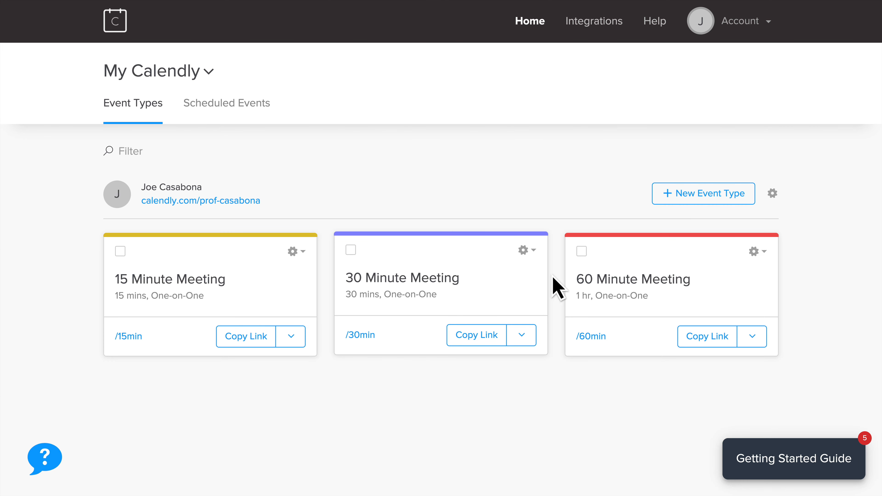
Delete the 60 Minute Meeting and 15 Minute Meeting event types together.
{"action": "left_click", "coordinate": [582, 252]}
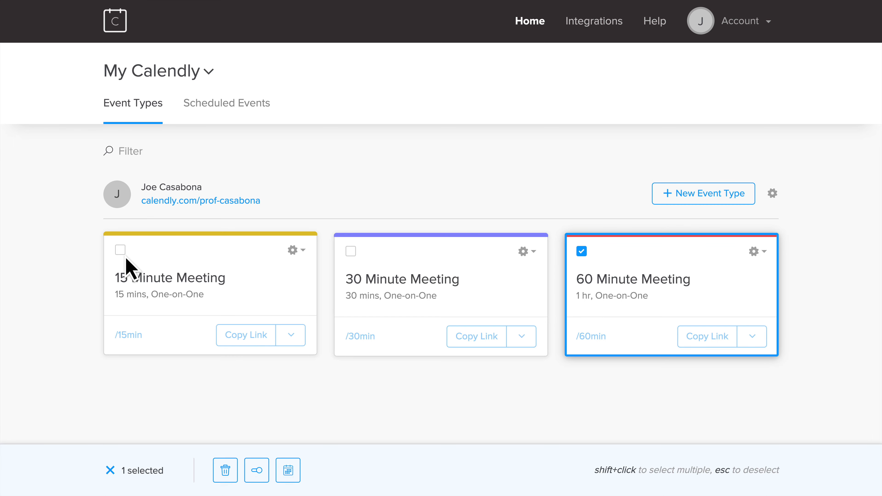
{"action": "left_click", "coordinate": [120, 251]}
{"action": "left_click", "coordinate": [225, 471]}
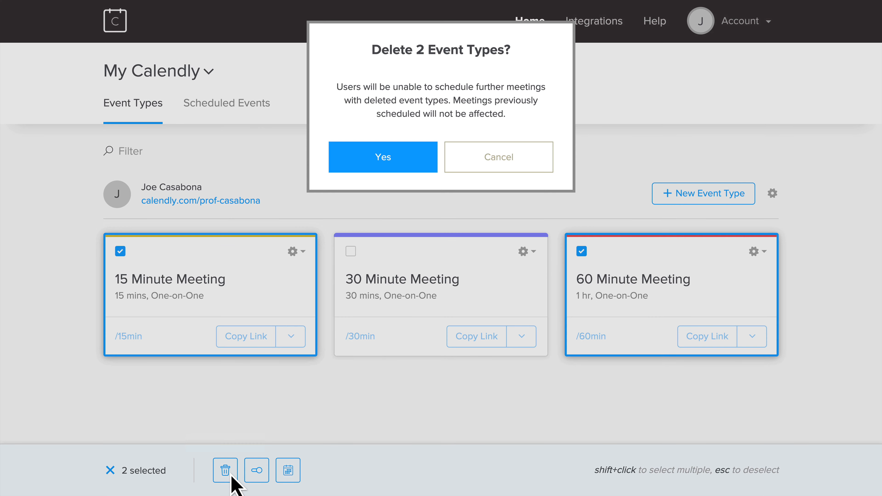
{"action": "left_click", "coordinate": [399, 170]}
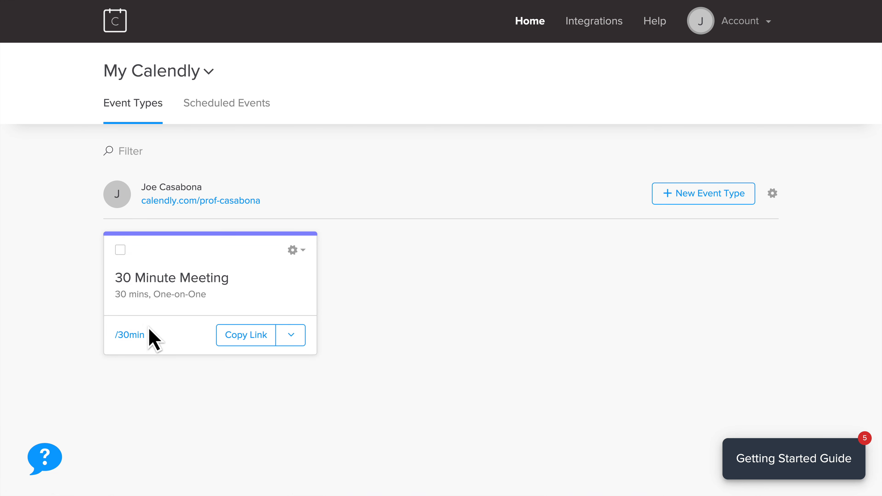
Open the 30 Minute Meeting booking page and check the availability for May 1, 2020.
{"action": "left_click", "coordinate": [136, 345]}
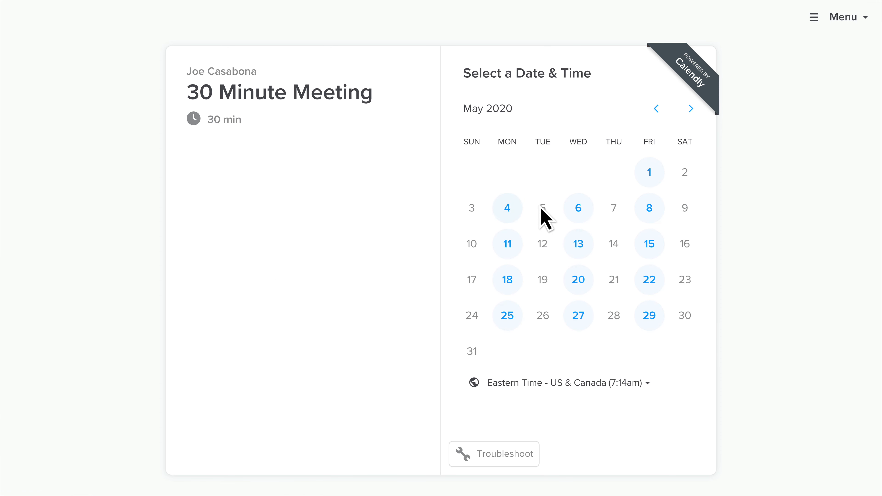
{"action": "left_click", "coordinate": [661, 180]}
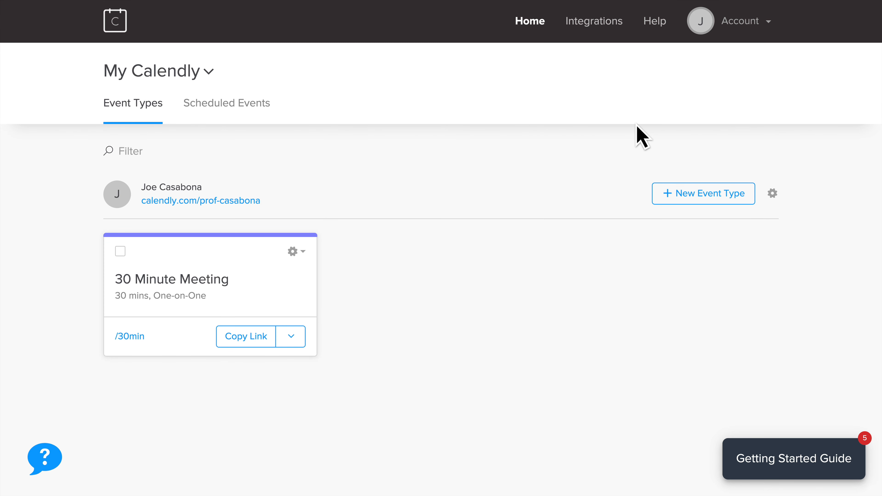
In the calendar connections, add the calendar listed third, named by an e-mail address, to the places checked for conflicts.
{"action": "left_click", "coordinate": [753, 33]}
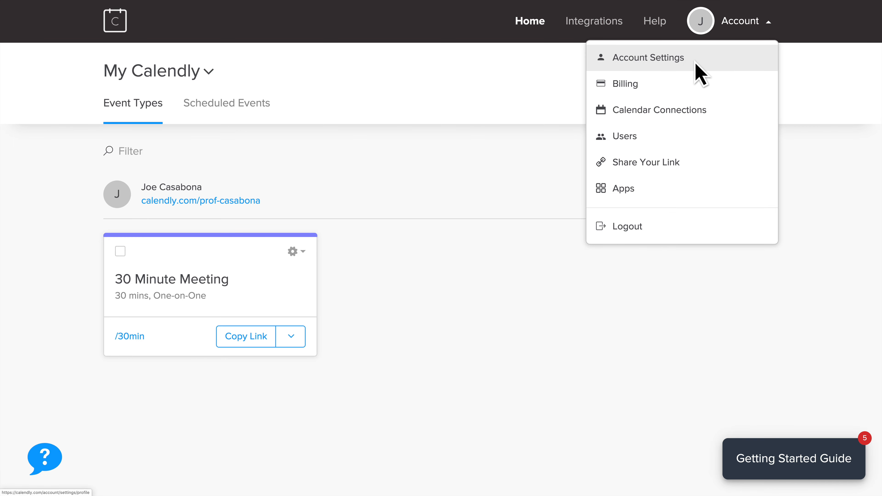
{"action": "left_click", "coordinate": [689, 112]}
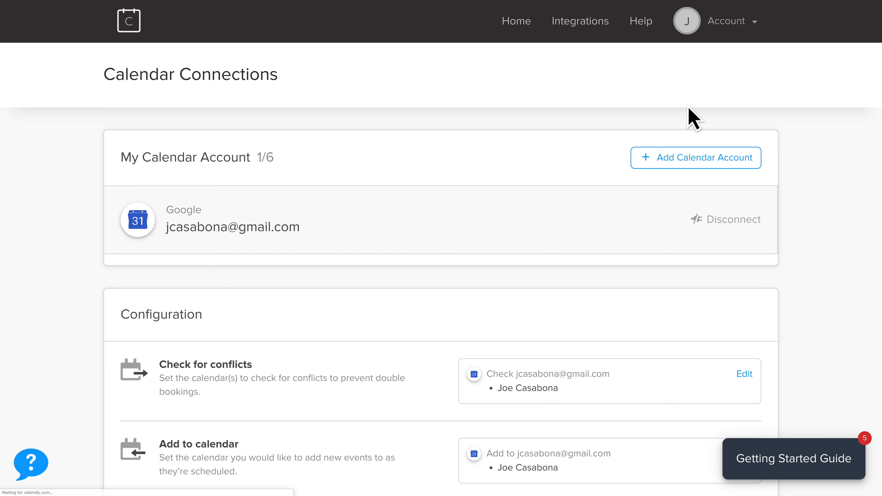
{"action": "scroll", "coordinate": [577, 261], "scroll_direction": "down", "scroll_amount": 2}
{"action": "scroll", "coordinate": [583, 271], "scroll_direction": "down", "scroll_amount": 1}
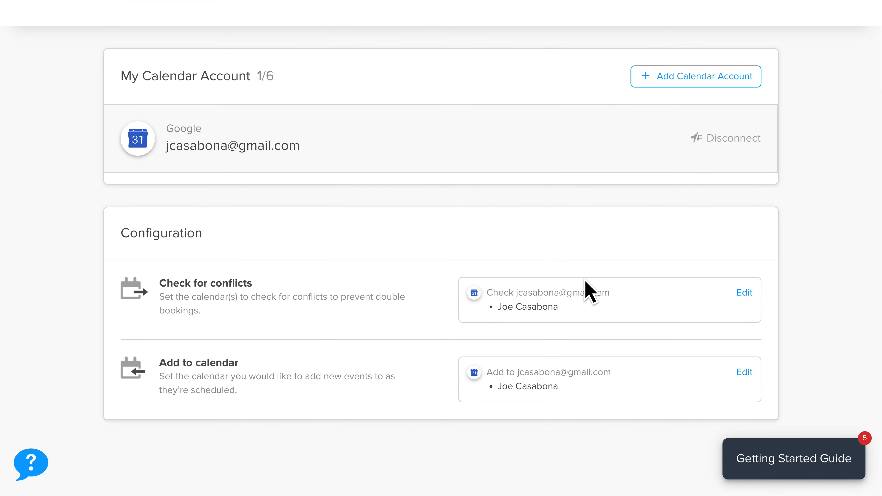
{"action": "left_click", "coordinate": [747, 299]}
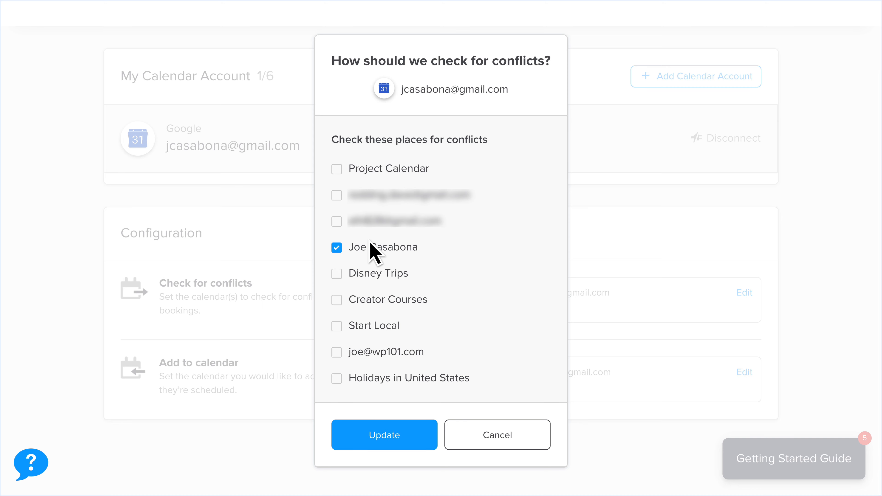
{"action": "left_click", "coordinate": [344, 232]}
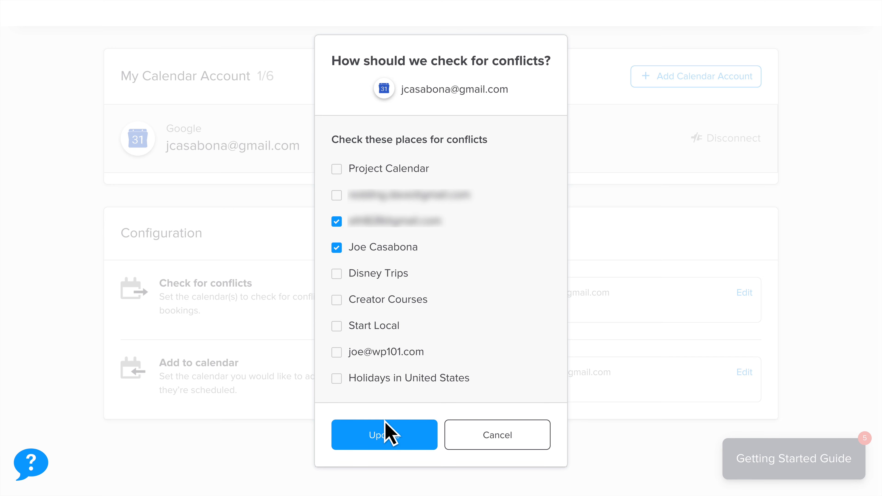
{"action": "left_click", "coordinate": [388, 448]}
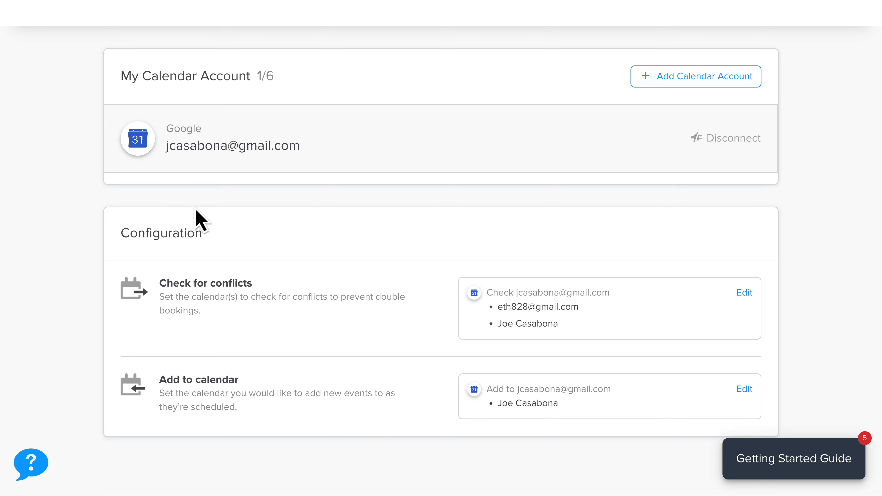
Open the 30 Minute Meeting booking page from the event types, check its May 2020 availability, and close it.
{"action": "scroll", "coordinate": [463, 221], "scroll_direction": "up", "scroll_amount": 3}
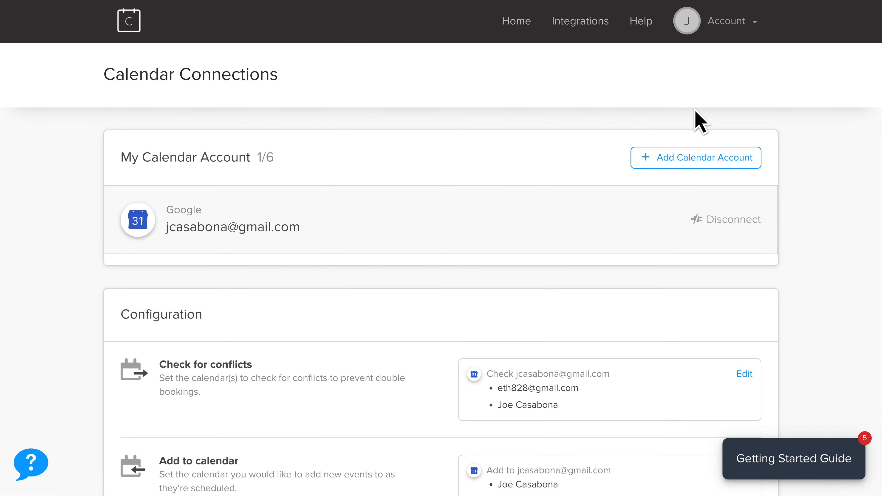
{"action": "left_click", "coordinate": [523, 26]}
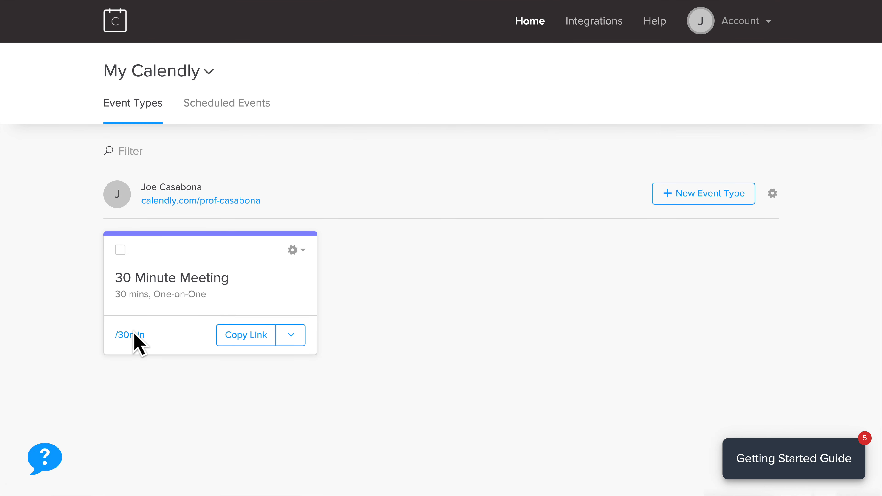
{"action": "left_click", "coordinate": [137, 335]}
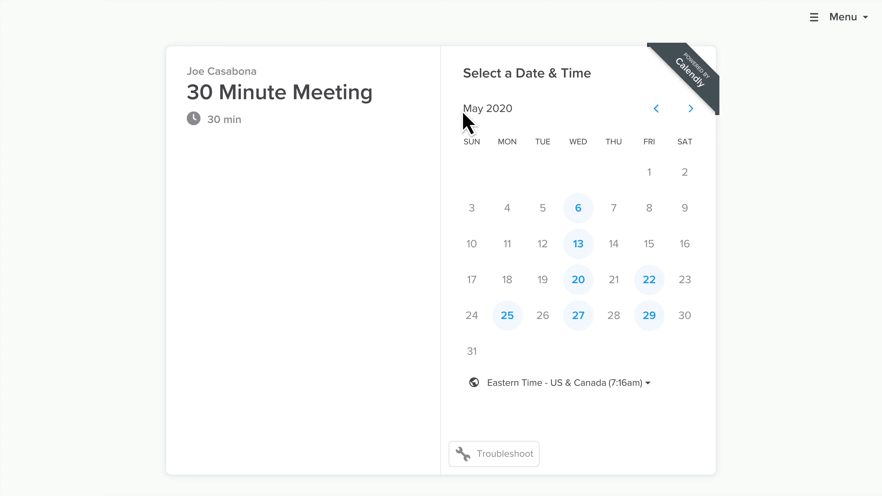
{"action": "key", "text": "super+w"}
{"action": "key", "text": "super+w"}
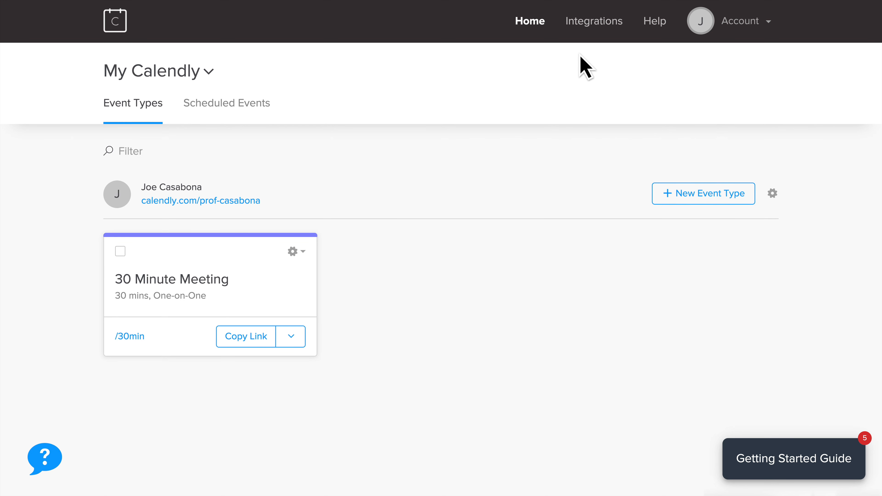
Connect the Zoom integration and authorize Calendly for Zoom to access the Zoom account.
{"action": "left_click", "coordinate": [604, 29]}
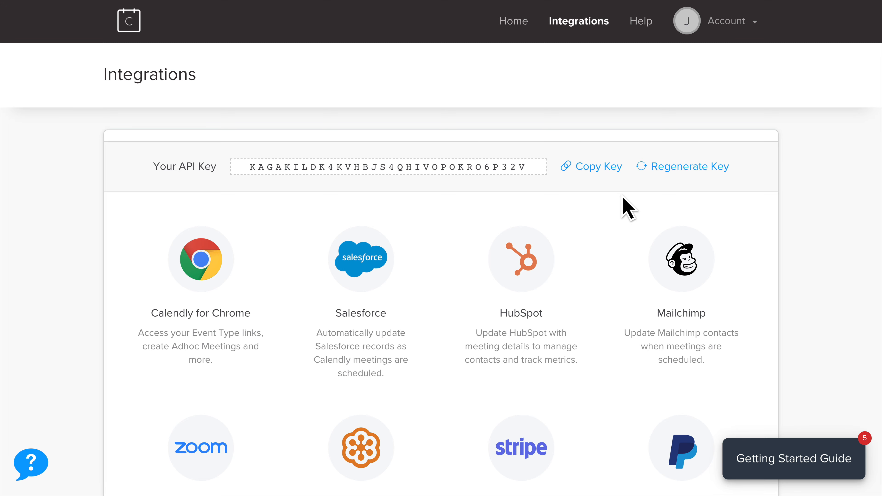
{"action": "scroll", "coordinate": [623, 198], "scroll_direction": "down", "scroll_amount": 10}
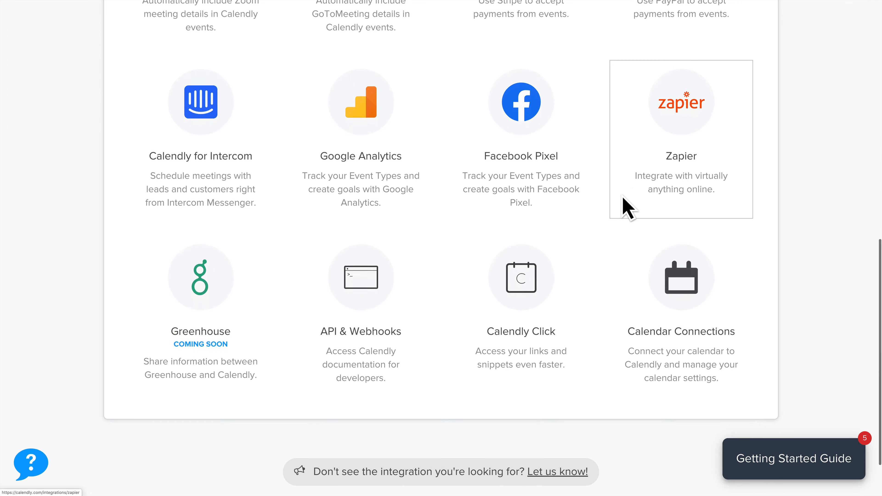
{"action": "scroll", "coordinate": [625, 207], "scroll_direction": "up", "scroll_amount": 3}
{"action": "scroll", "coordinate": [623, 201], "scroll_direction": "up", "scroll_amount": 4}
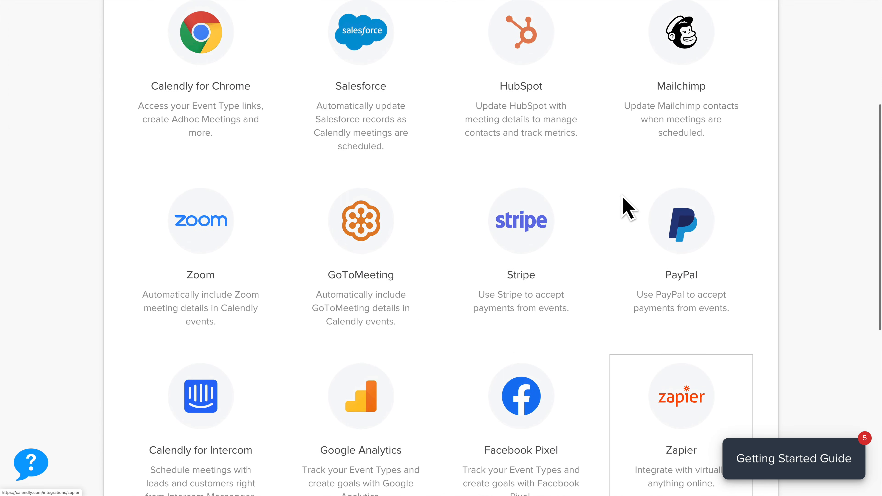
{"action": "left_click", "coordinate": [247, 260]}
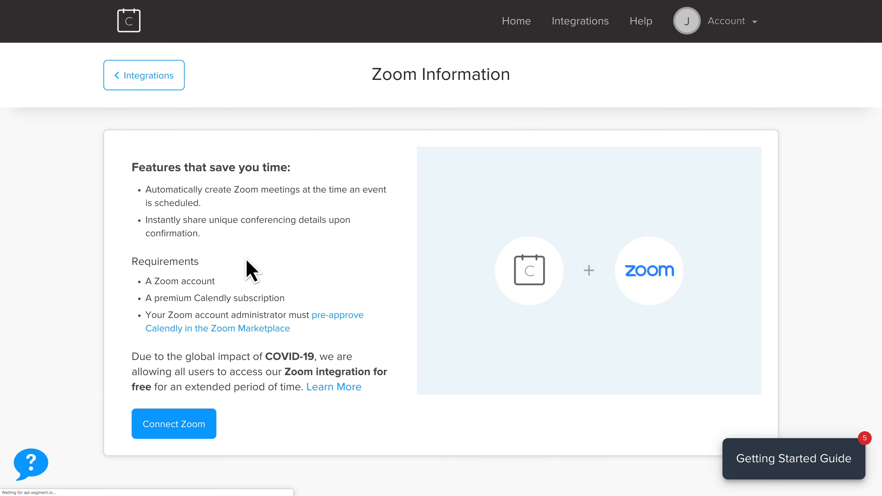
{"action": "left_click", "coordinate": [188, 430]}
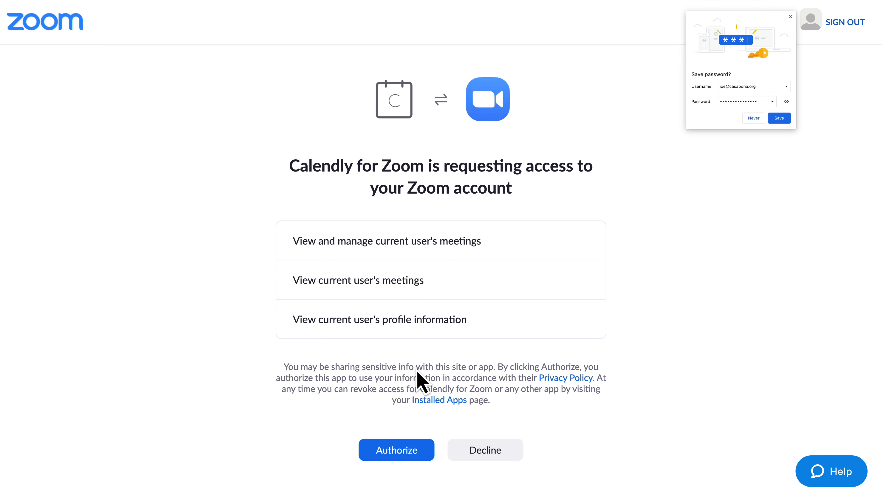
{"action": "left_click", "coordinate": [413, 459]}
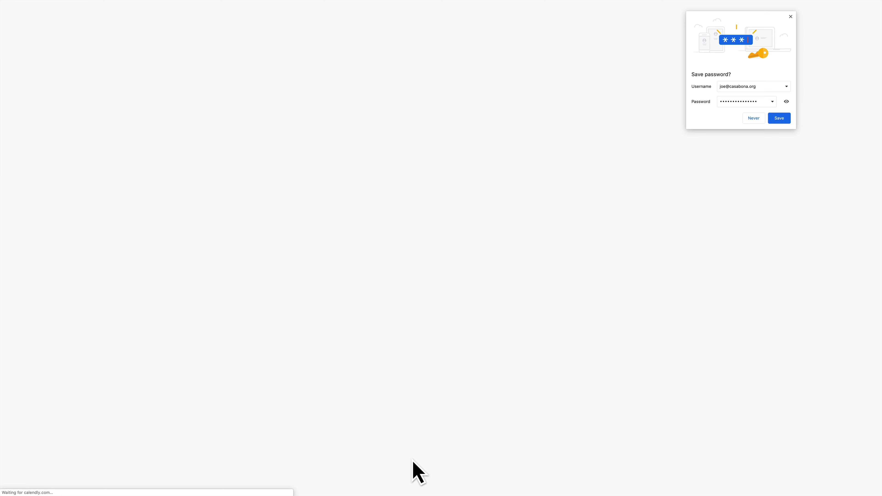
{"action": "scroll", "coordinate": [421, 374], "scroll_direction": "down", "scroll_amount": 4}
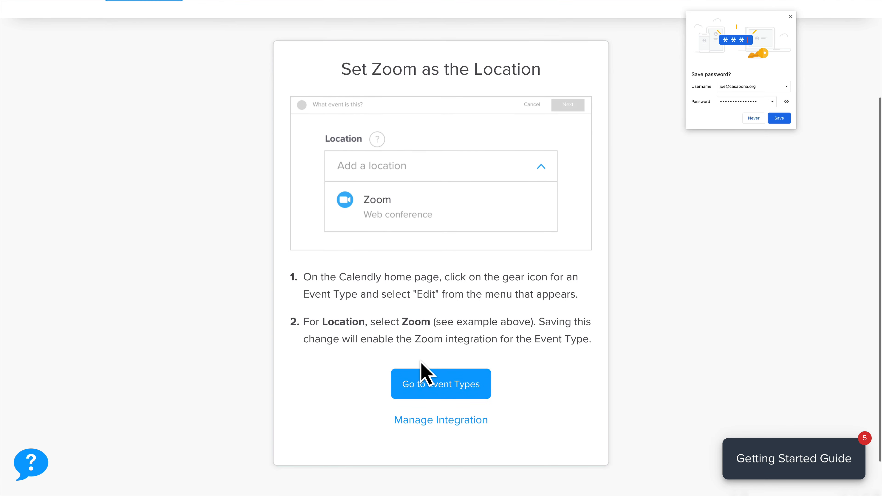
Return to the event types, edit the 30 Minute Meeting, and set its event name to Student Office Hours.
{"action": "left_click", "coordinate": [433, 396]}
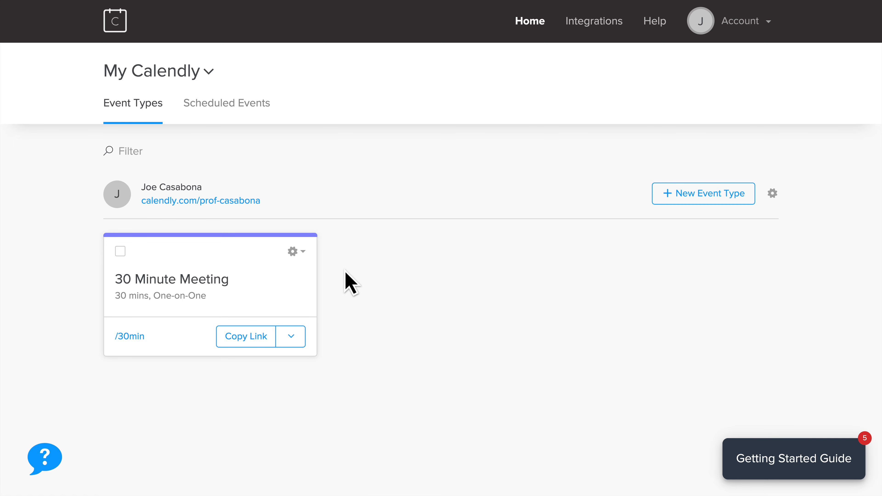
{"action": "left_click", "coordinate": [299, 256]}
{"action": "left_click", "coordinate": [291, 283]}
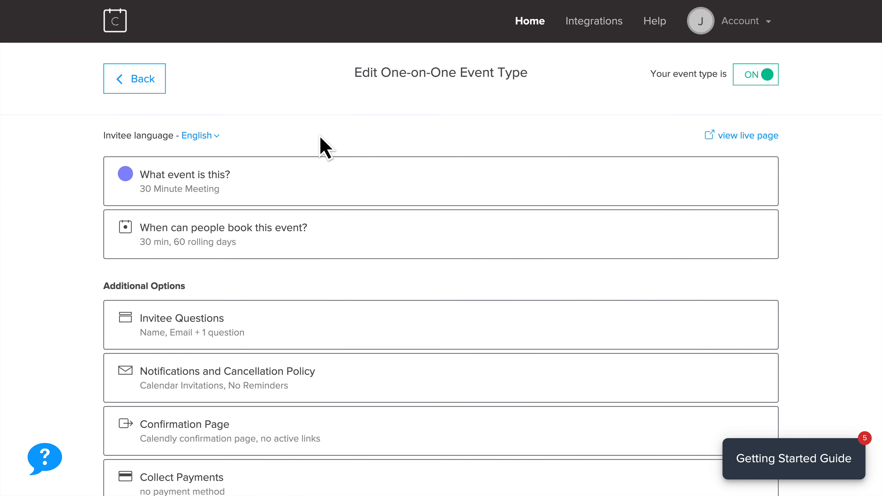
{"action": "left_click", "coordinate": [286, 182]}
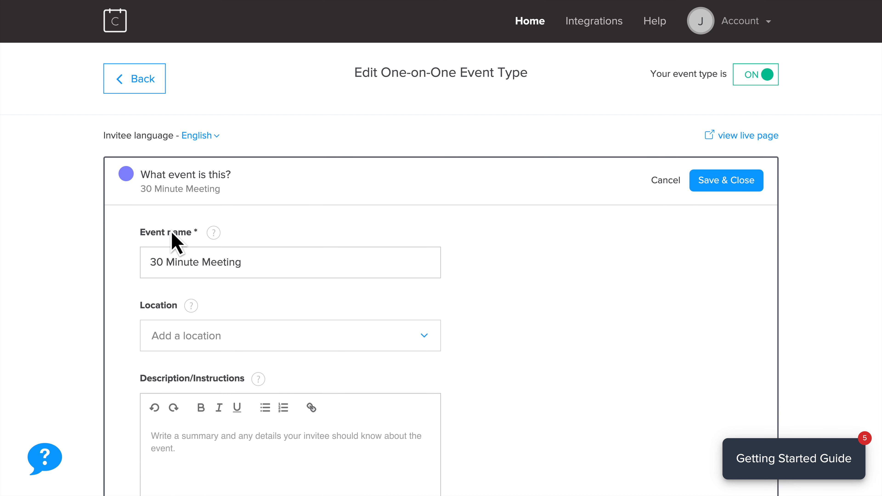
{"action": "triple_click", "coordinate": [219, 274]}
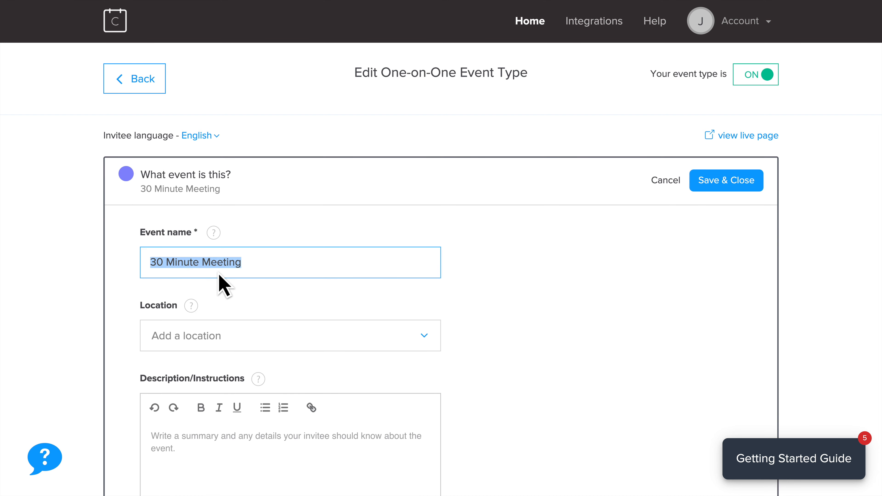
{"action": "type", "text": "Student Office Hours"}
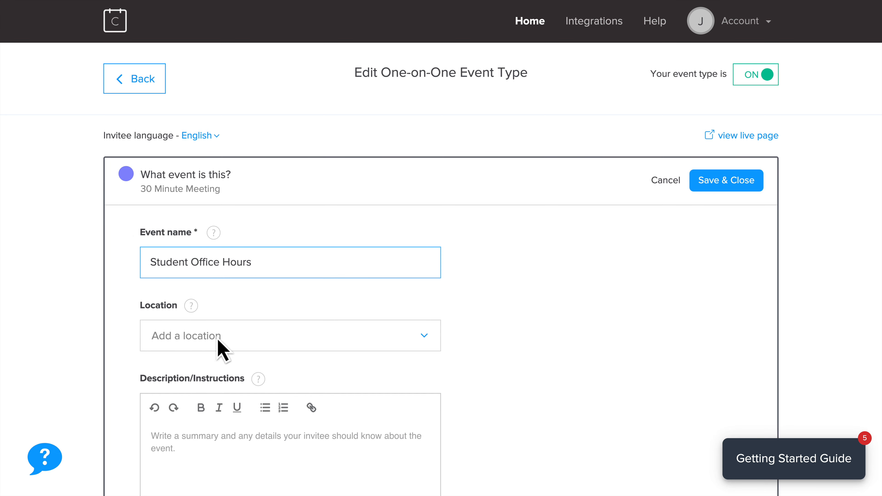
Set the event's location to Zoom, and save and close the event details.
{"action": "left_click", "coordinate": [223, 342]}
{"action": "scroll", "coordinate": [226, 359], "scroll_direction": "down", "scroll_amount": 3}
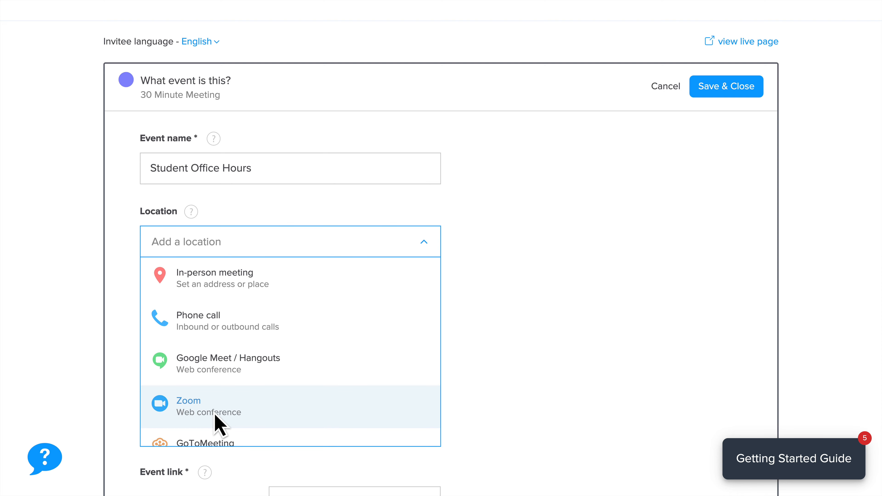
{"action": "left_click", "coordinate": [218, 424]}
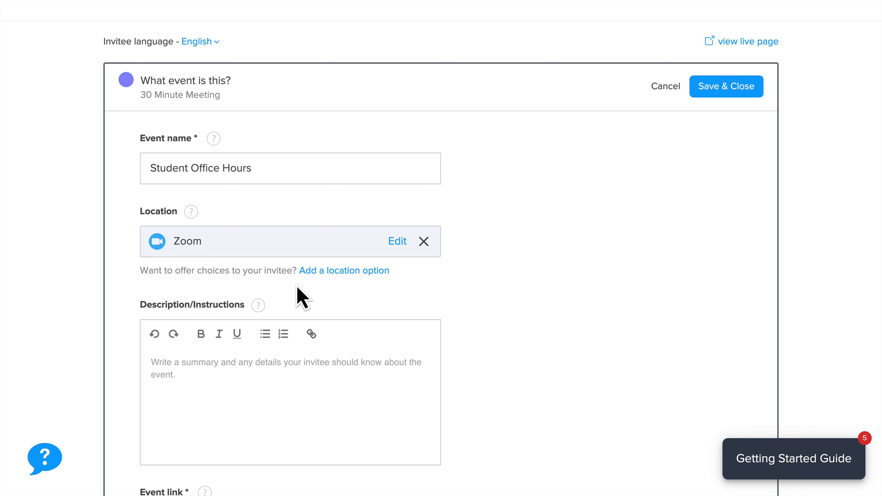
{"action": "scroll", "coordinate": [299, 296], "scroll_direction": "down", "scroll_amount": 1}
{"action": "left_click", "coordinate": [266, 375]}
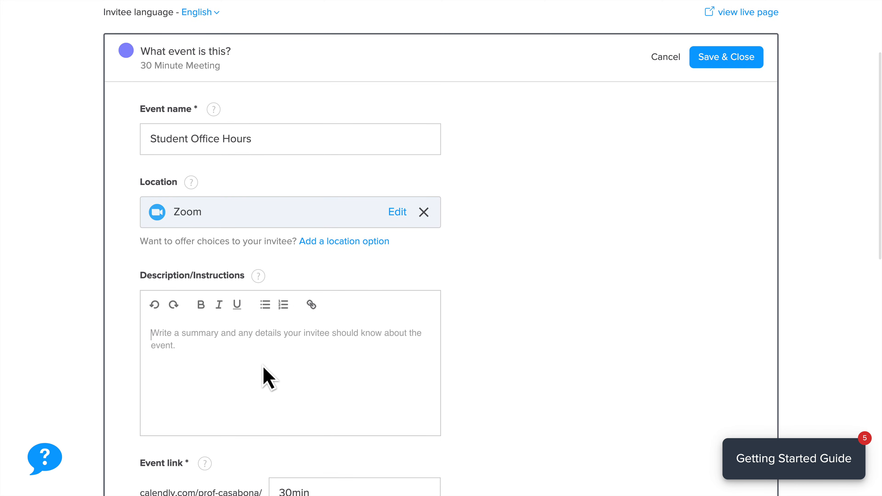
{"action": "scroll", "coordinate": [266, 374], "scroll_direction": "down", "scroll_amount": 3}
{"action": "scroll", "coordinate": [266, 355], "scroll_direction": "down", "scroll_amount": 3}
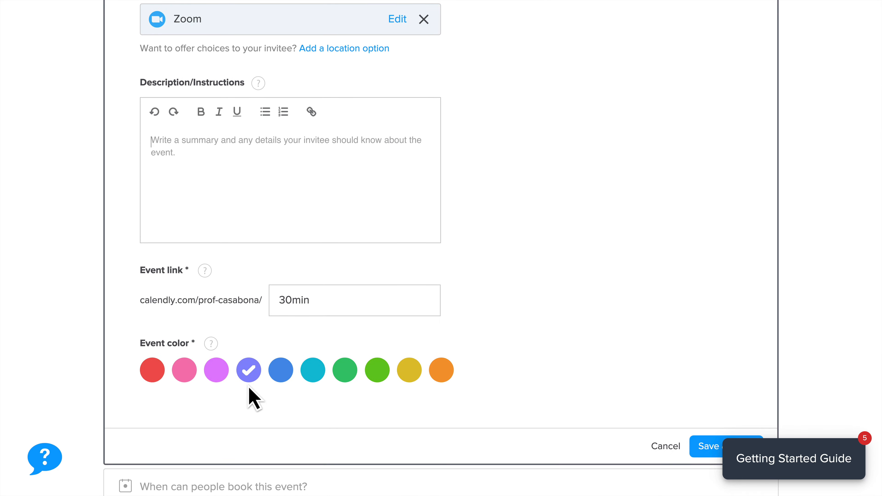
{"action": "scroll", "coordinate": [248, 388], "scroll_direction": "down", "scroll_amount": 9}
{"action": "scroll", "coordinate": [247, 352], "scroll_direction": "up", "scroll_amount": 8}
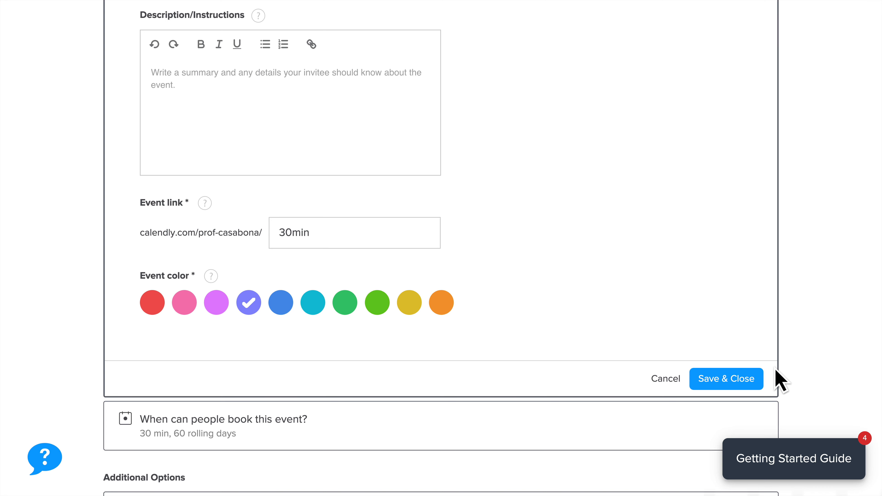
{"action": "left_click", "coordinate": [725, 386]}
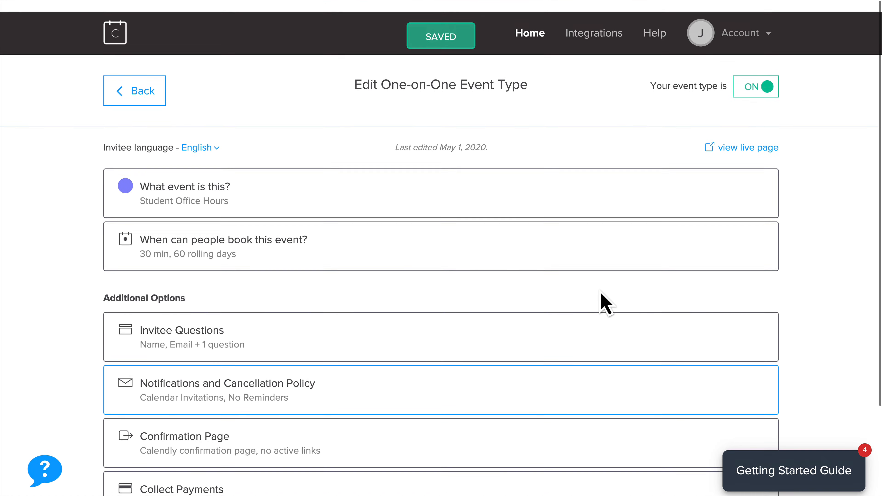